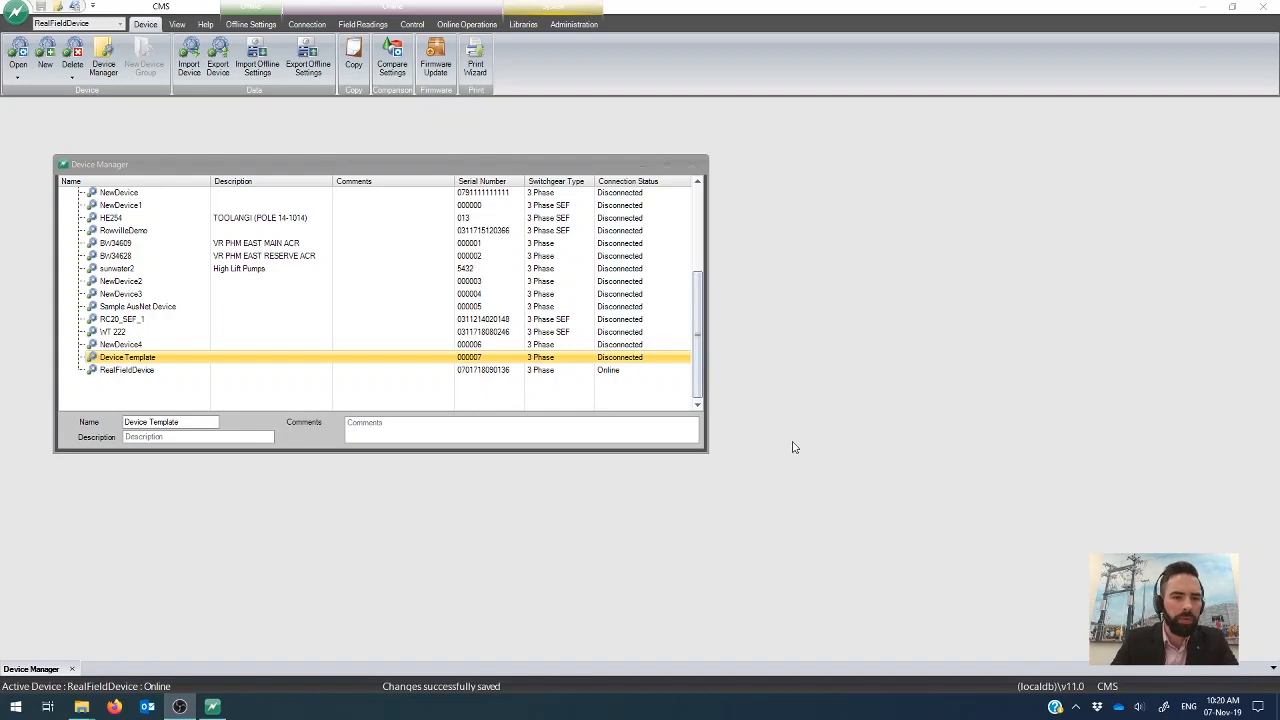
Upload all settings from the online RealFieldDevice and close its settings history window.
{"action": "left_click", "coordinate": [424, 378]}
{"action": "left_click", "coordinate": [423, 372]}
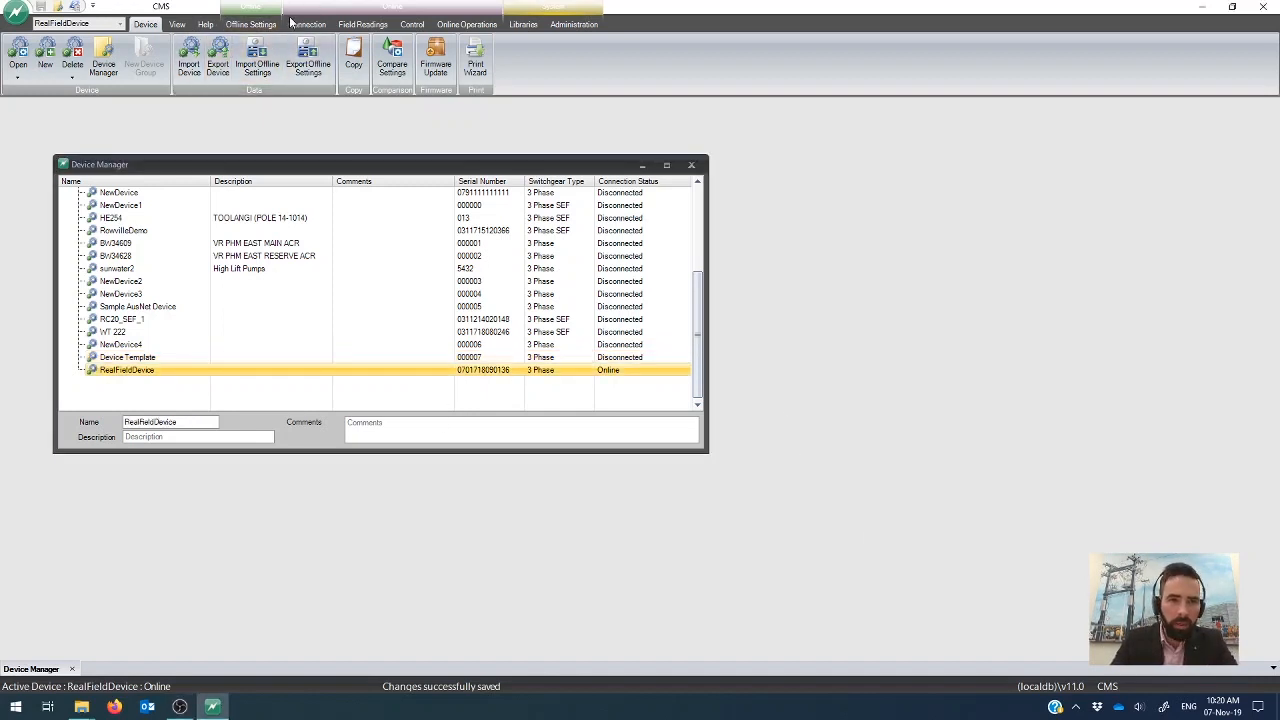
{"action": "left_click", "coordinate": [250, 24]}
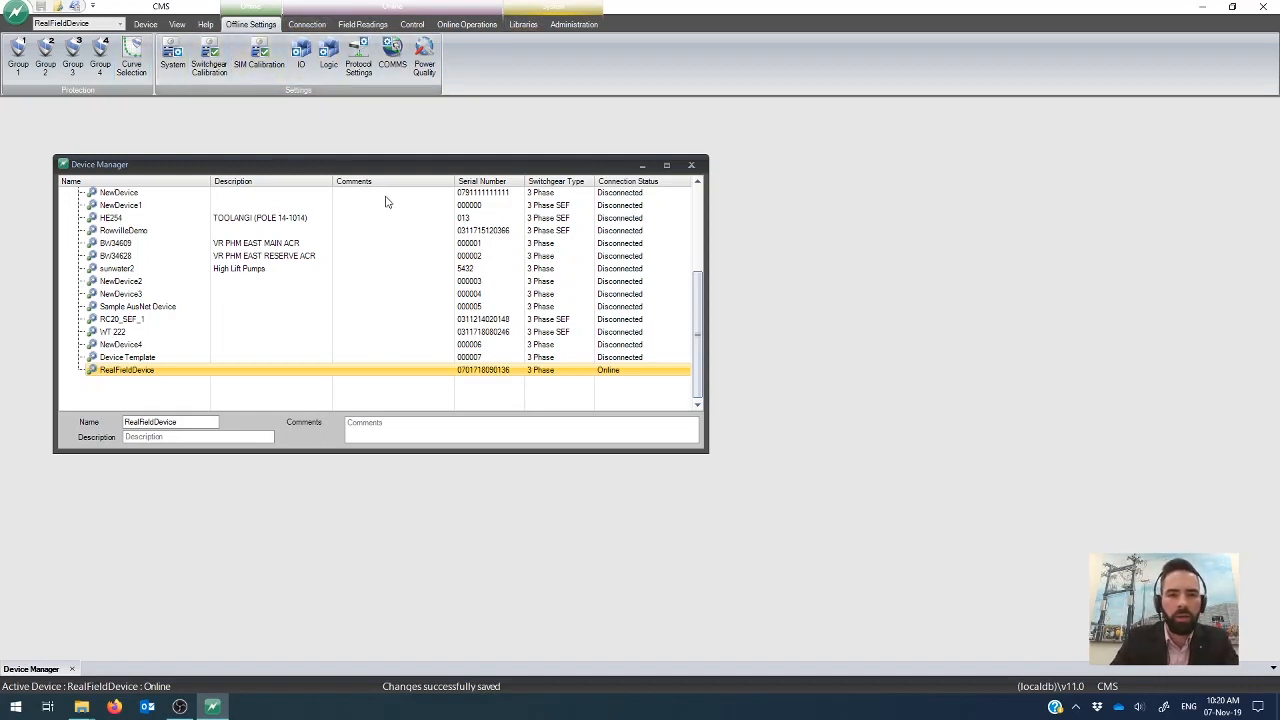
{"action": "left_click", "coordinate": [312, 30]}
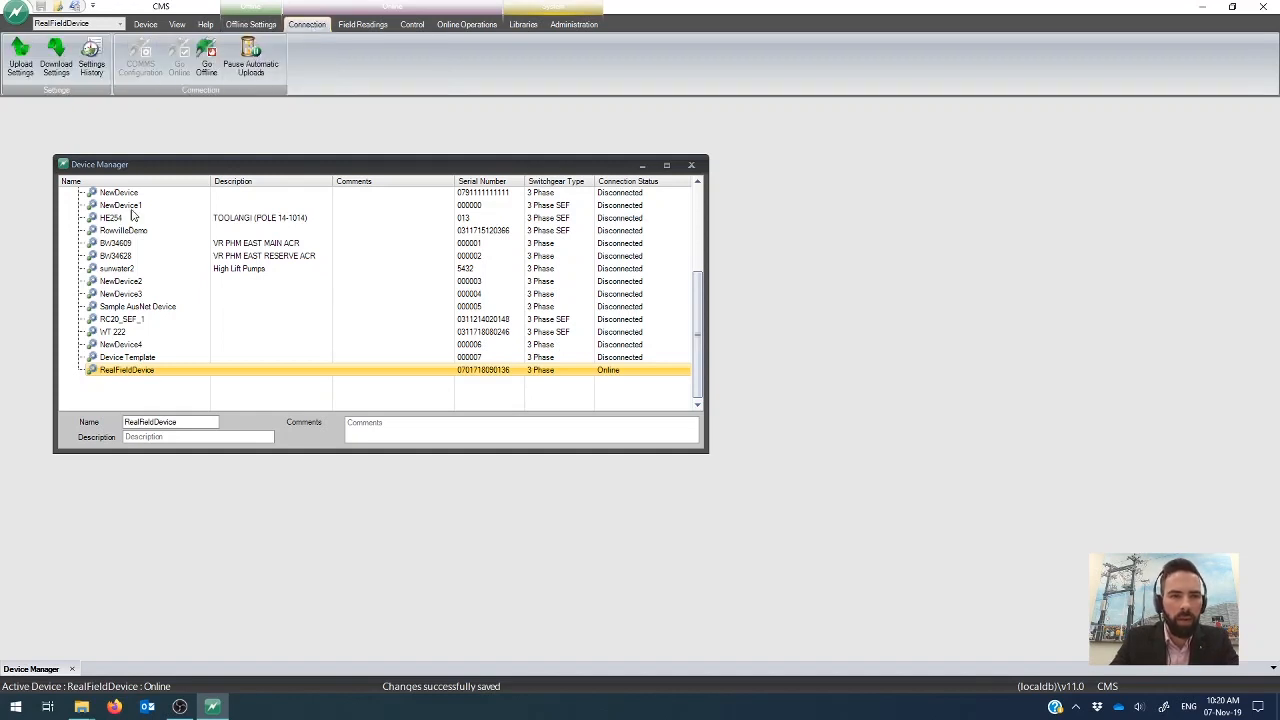
{"action": "left_click", "coordinate": [20, 62]}
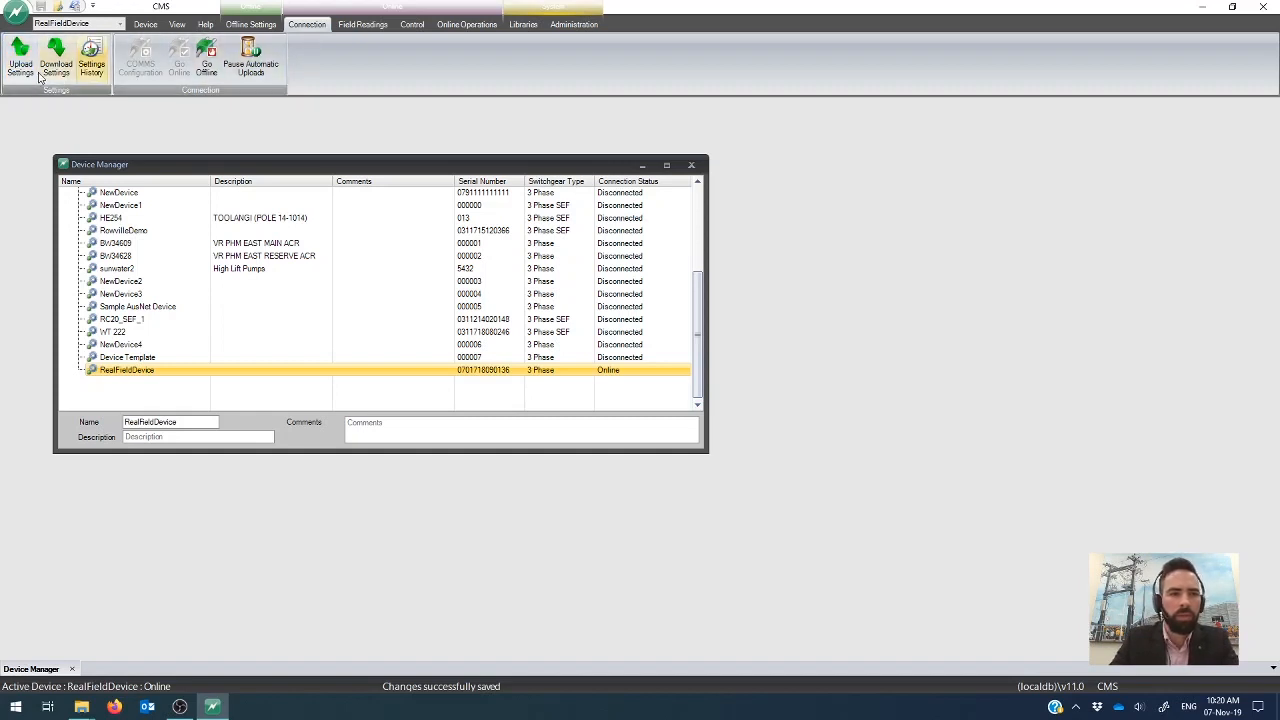
{"action": "left_click", "coordinate": [20, 62]}
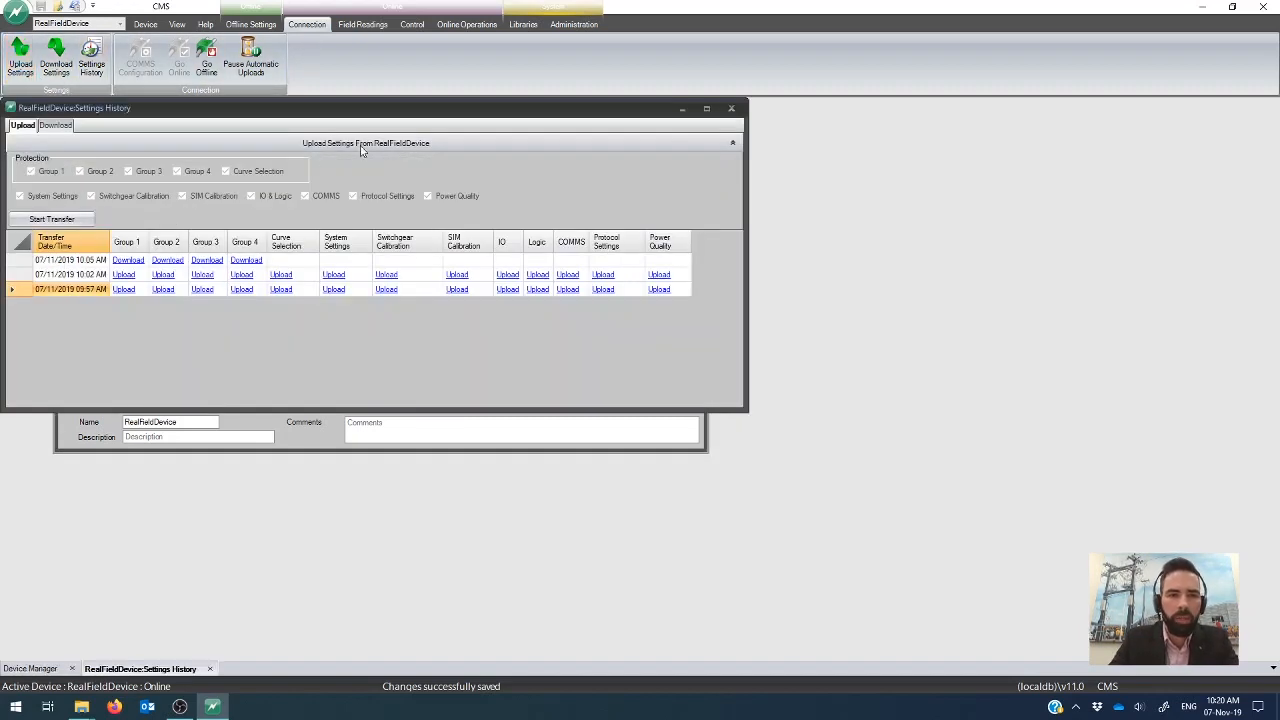
{"action": "left_click_drag", "start_coordinate": [466, 107], "coordinate": [622, 196]}
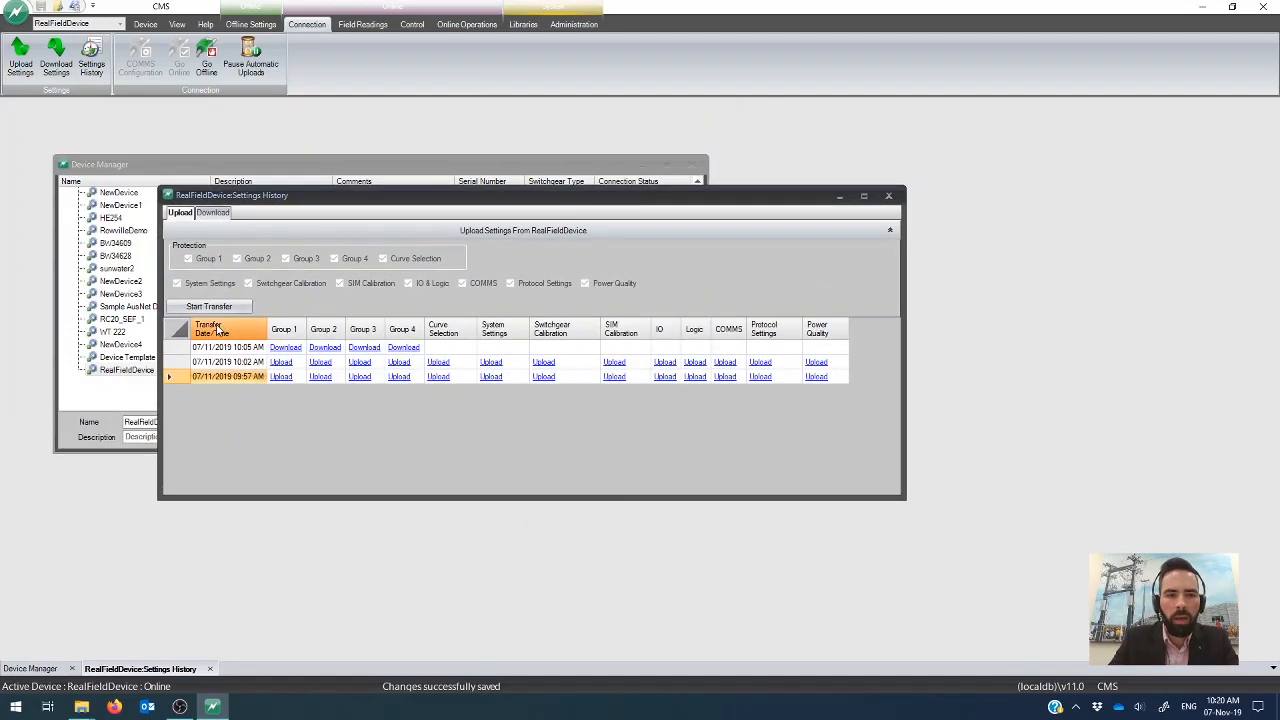
{"action": "left_click", "coordinate": [238, 309]}
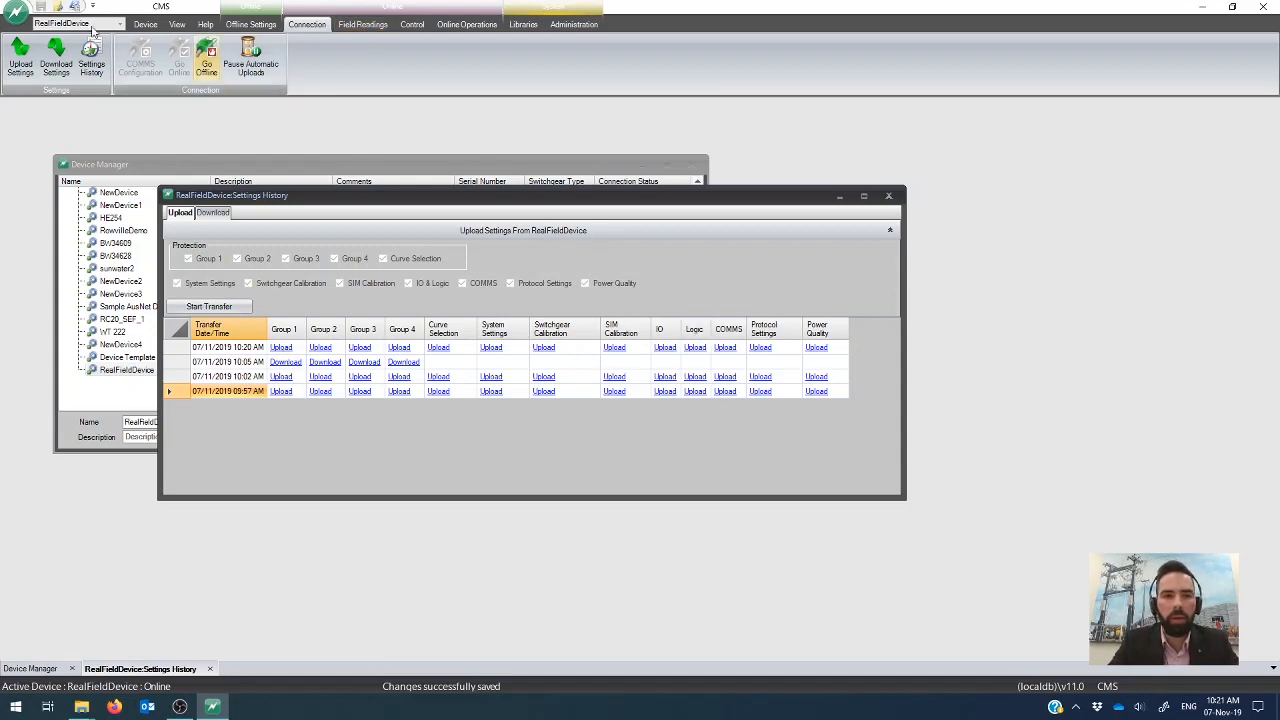
{"action": "left_click", "coordinate": [150, 24]}
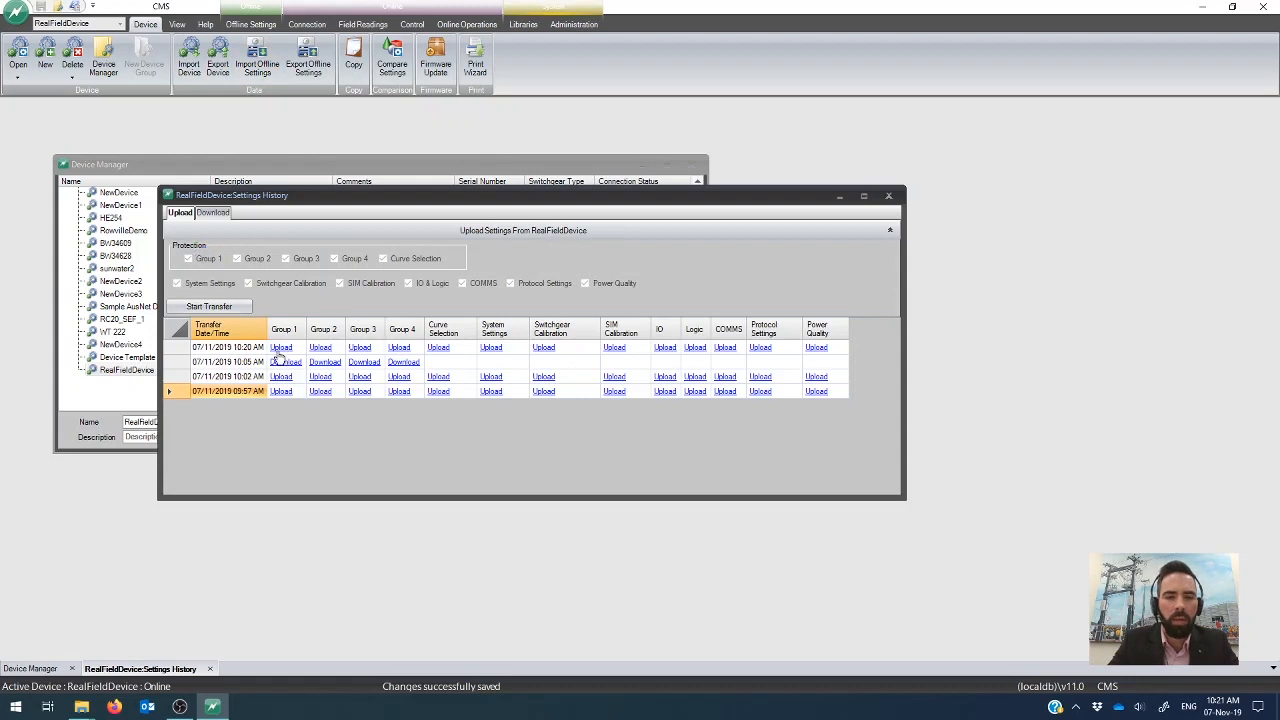
{"action": "left_click", "coordinate": [889, 196]}
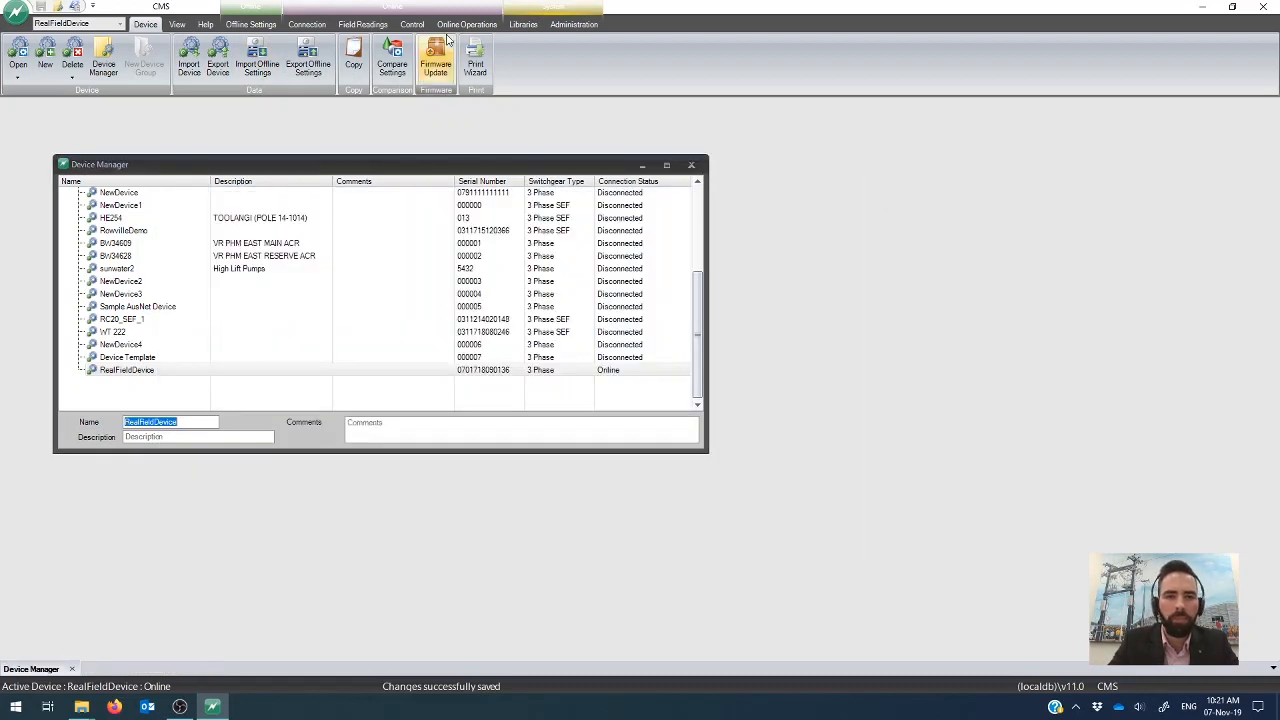
Start a settings comparison using RealFieldDevice's offline protection Group 1 as the first settings.
{"action": "left_click", "coordinate": [392, 60]}
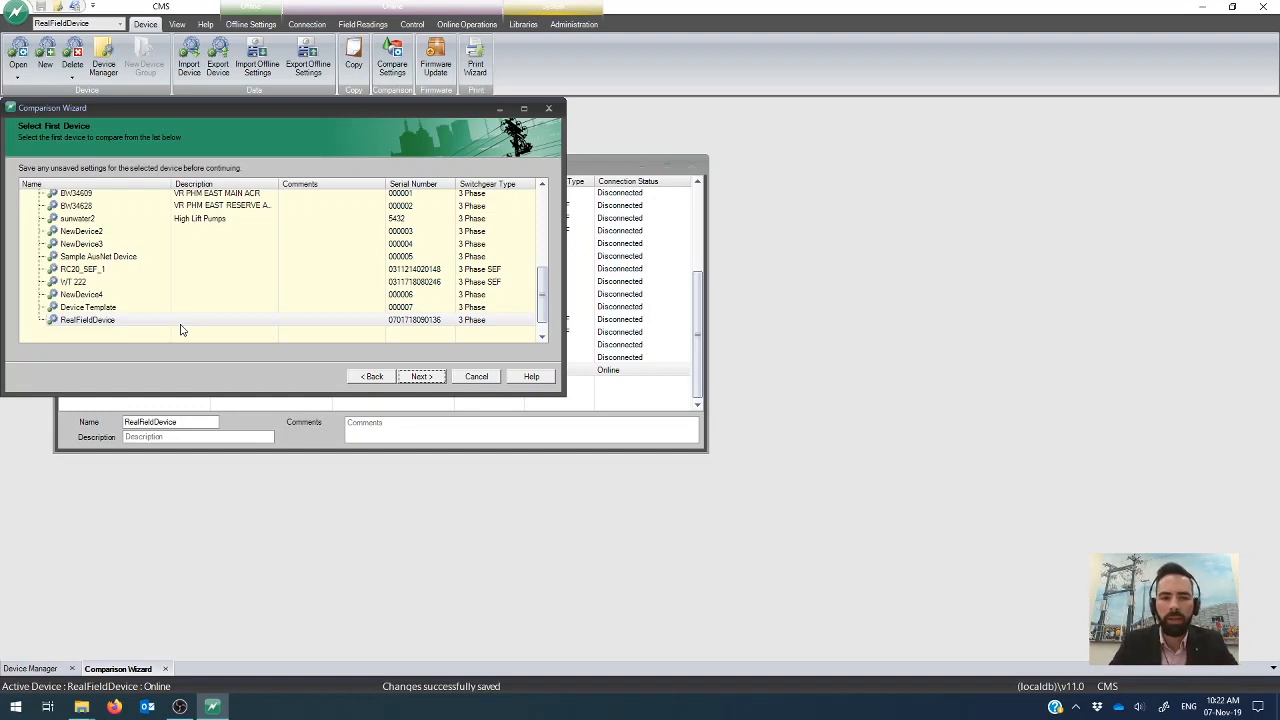
{"action": "left_click", "coordinate": [170, 322]}
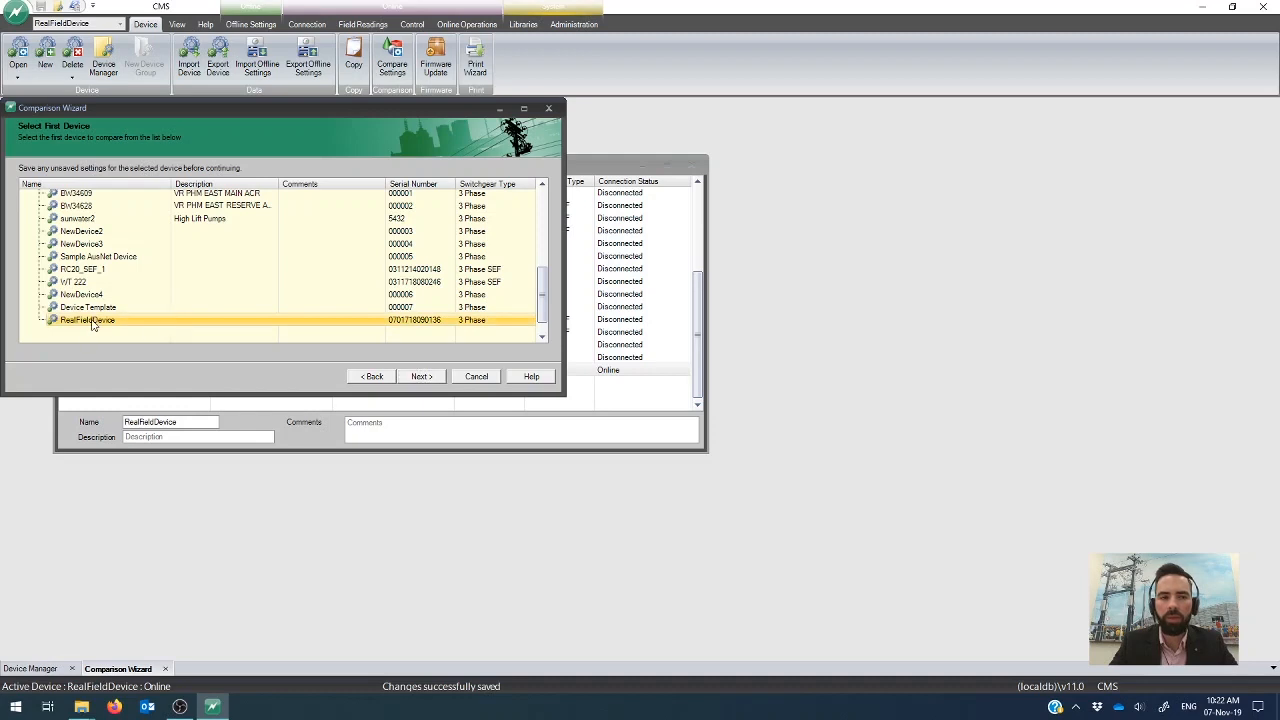
{"action": "left_click", "coordinate": [424, 375]}
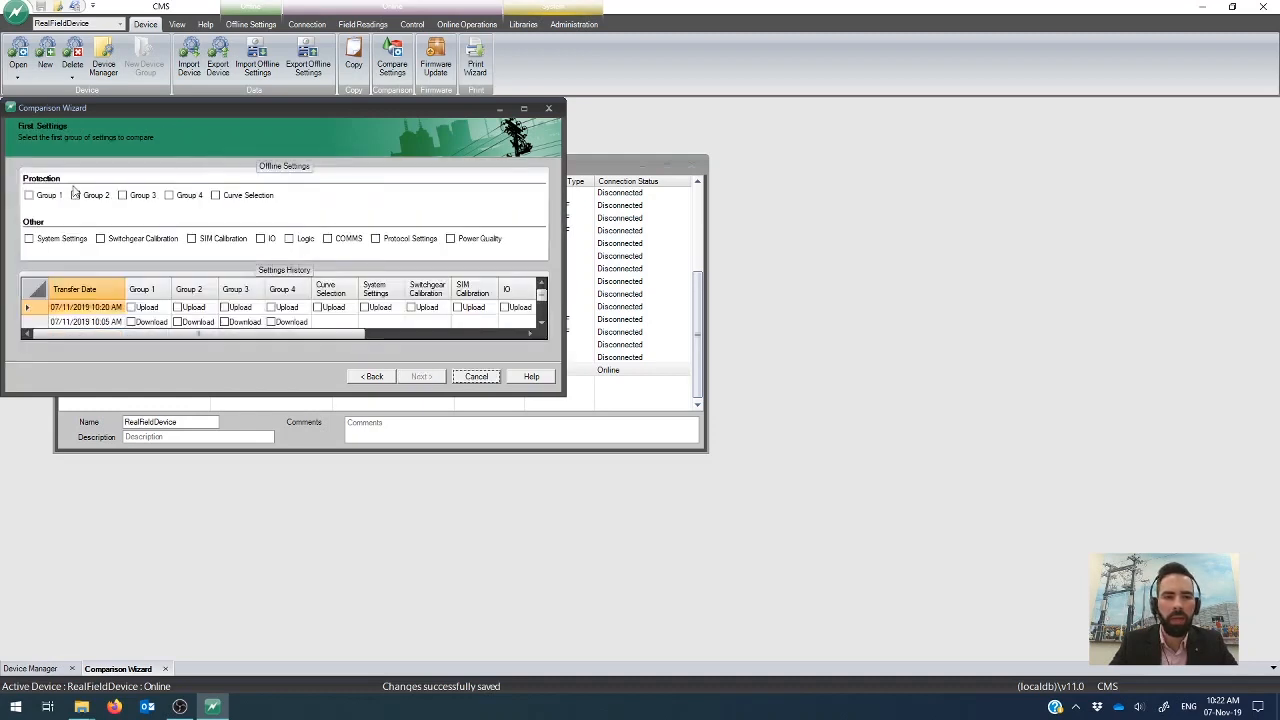
{"action": "left_click", "coordinate": [57, 198]}
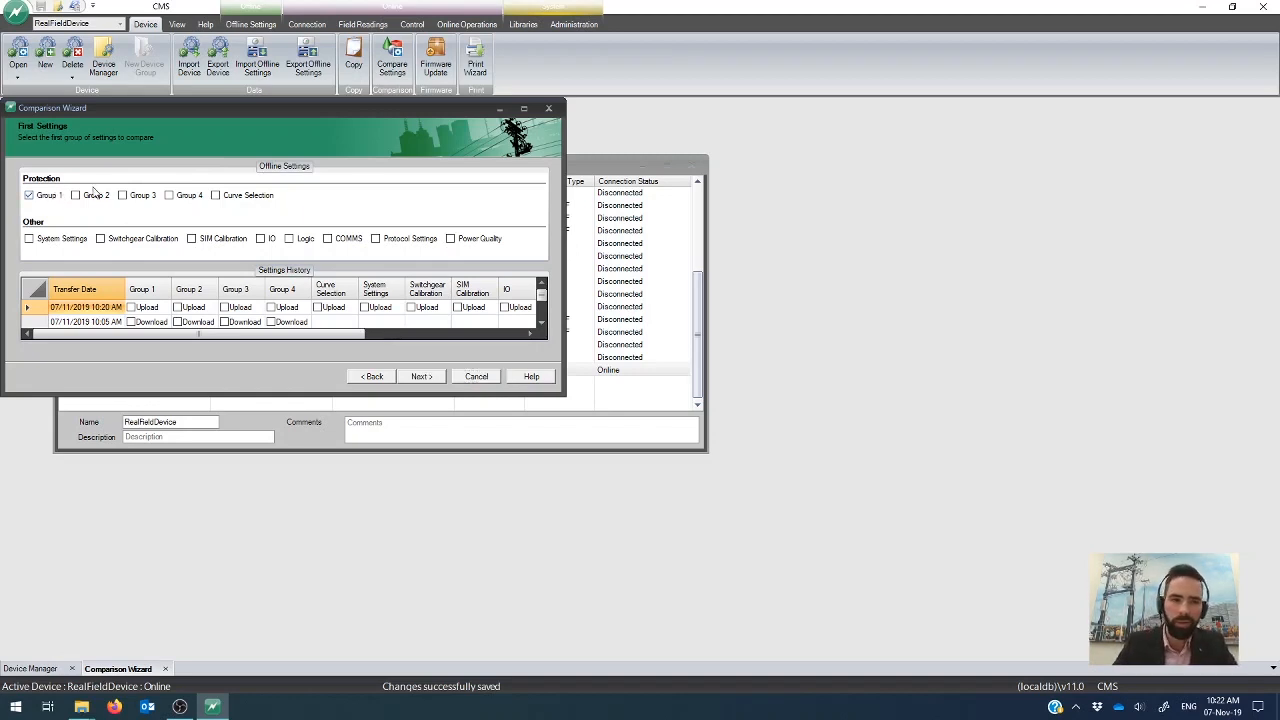
{"action": "left_click", "coordinate": [423, 379]}
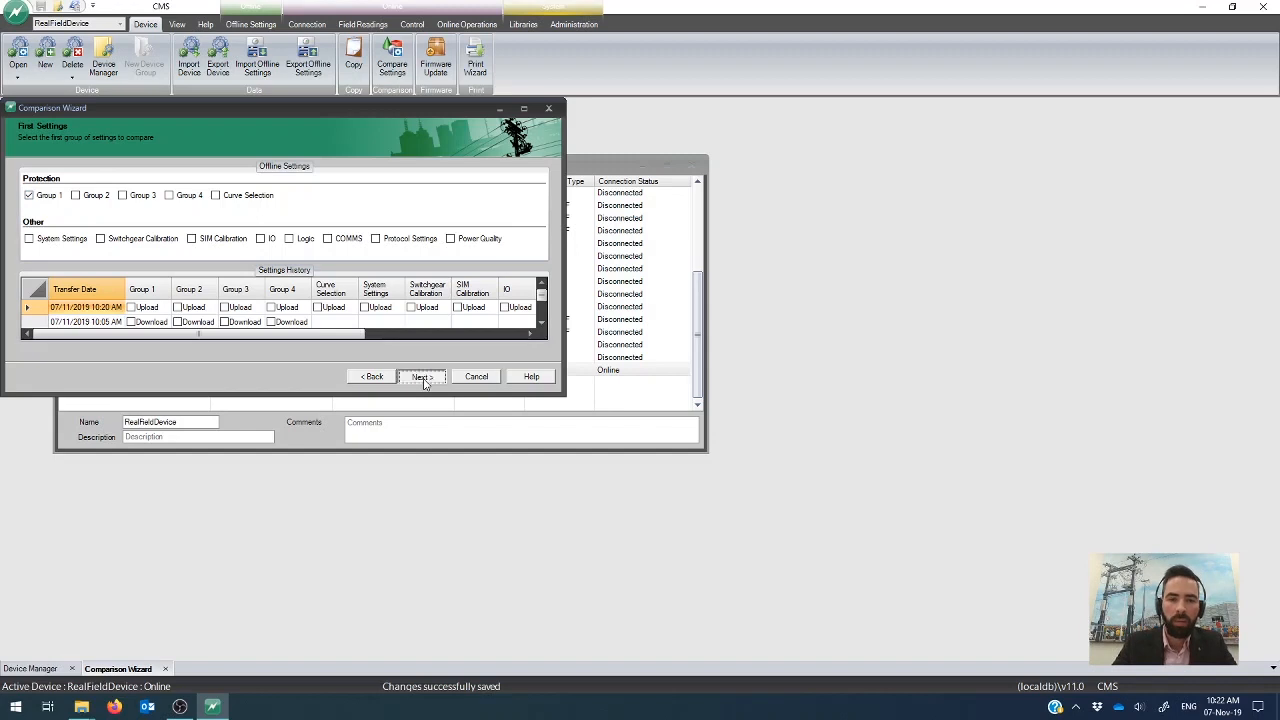
Compare against RealFieldDevice's Group 1 settings uploaded 07/11/2019 10:20 AM, and finish the comparison.
{"action": "scroll", "coordinate": [300, 333], "scroll_direction": "down", "scroll_amount": 5}
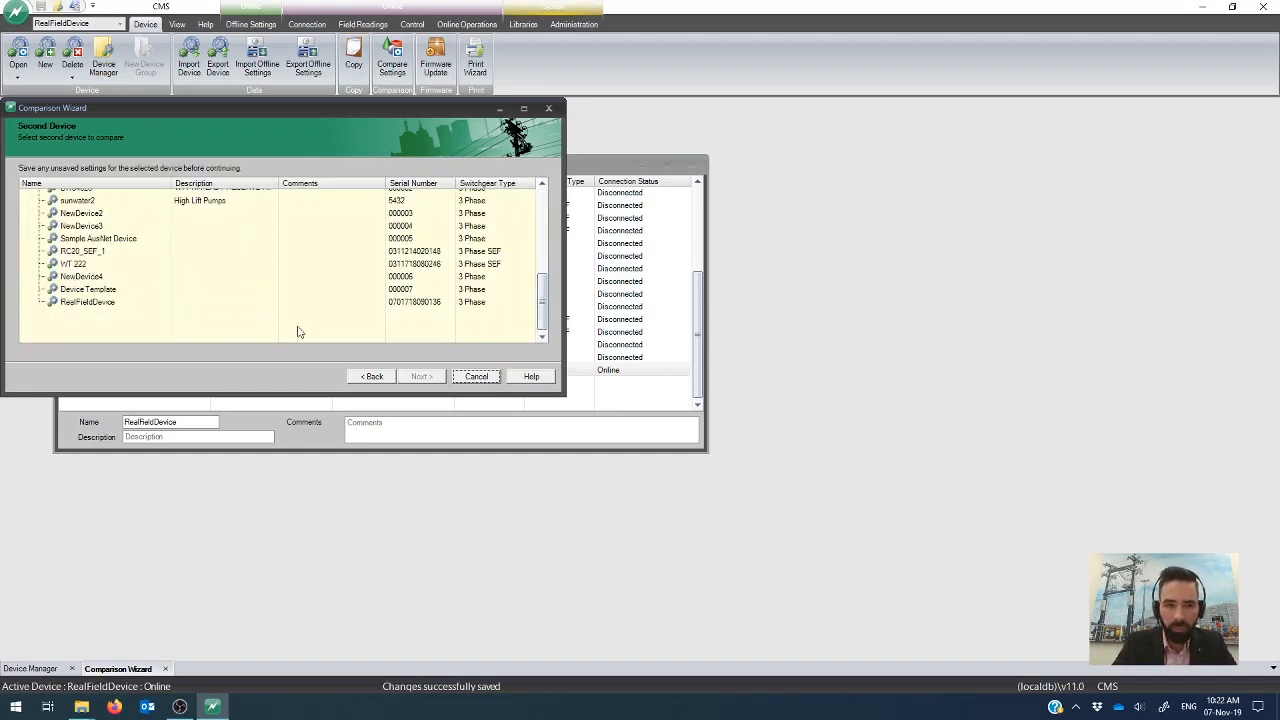
{"action": "left_click", "coordinate": [167, 303]}
{"action": "left_click", "coordinate": [421, 376]}
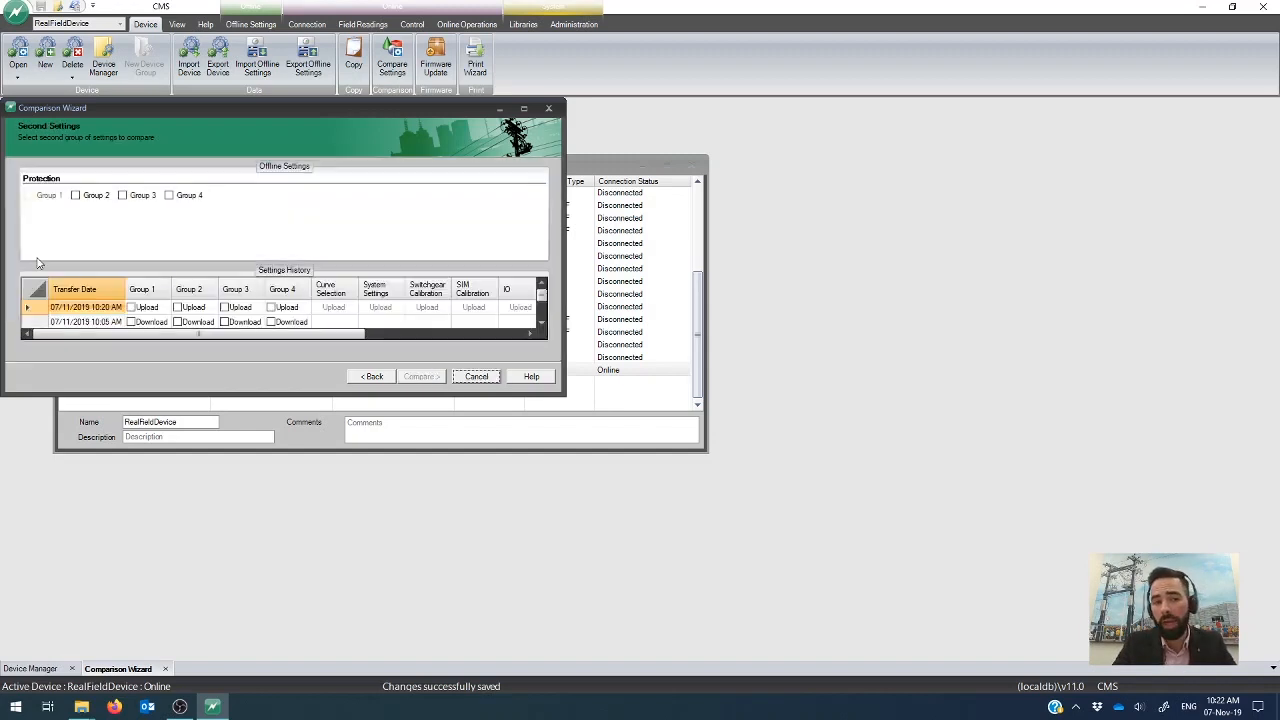
{"action": "left_click", "coordinate": [132, 307]}
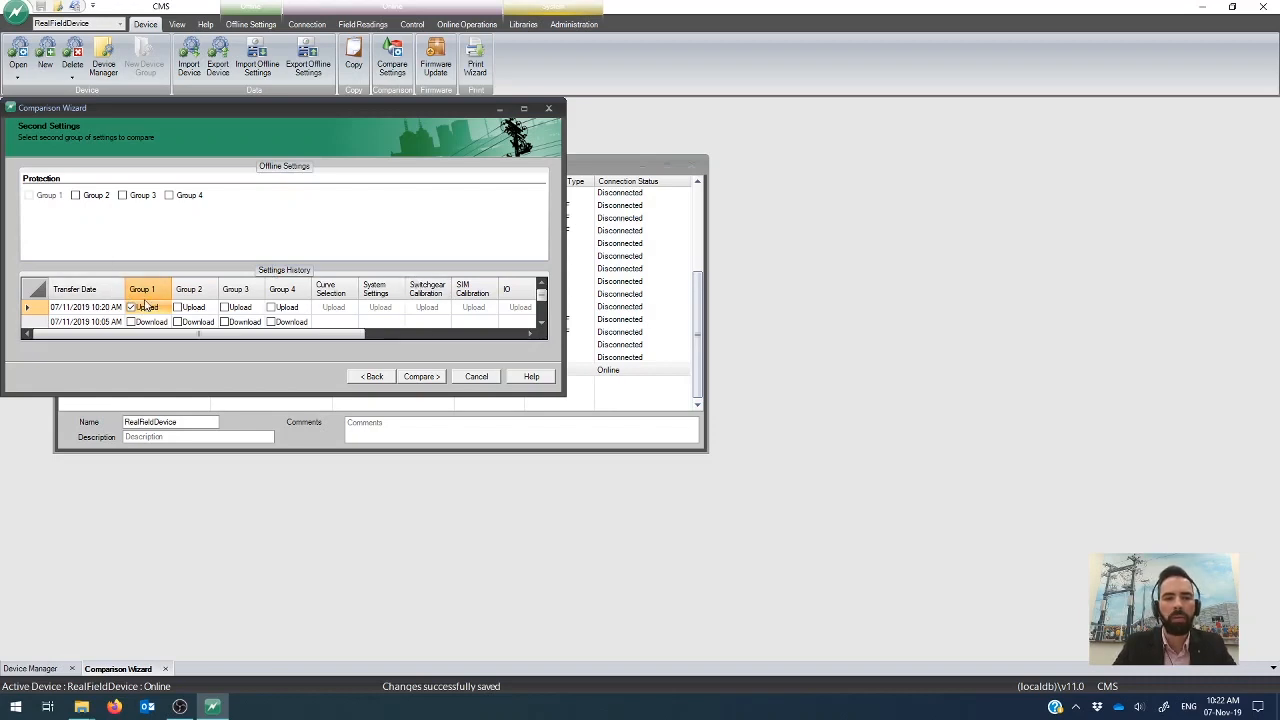
{"action": "left_click", "coordinate": [420, 377]}
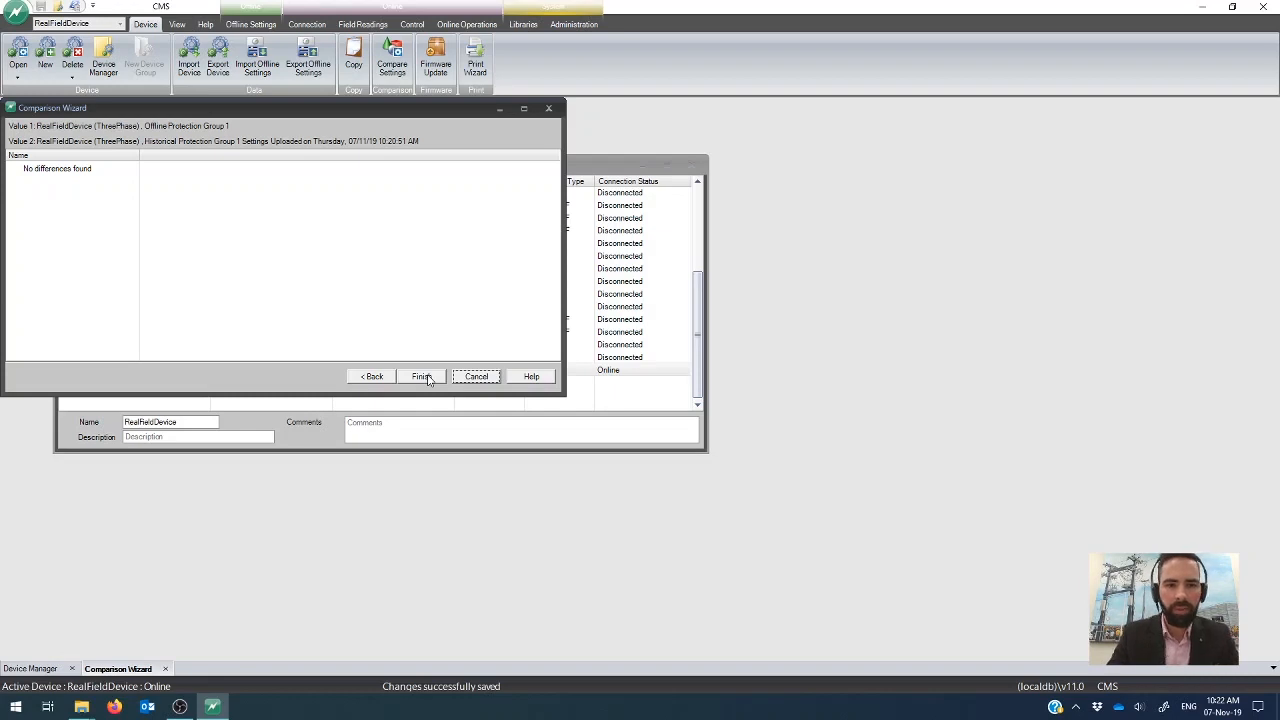
{"action": "left_click", "coordinate": [427, 378]}
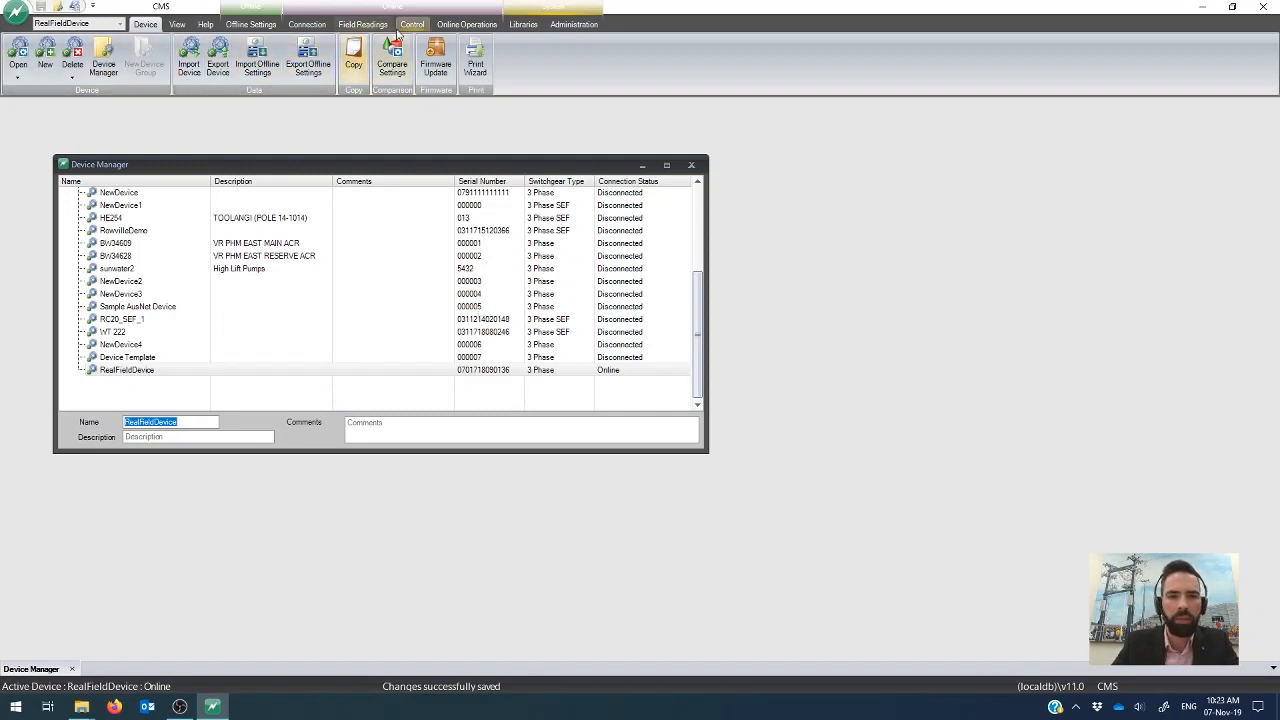
Start another settings comparison using Device Template's offline protection Group 1 as the first settings.
{"action": "left_click", "coordinate": [392, 64]}
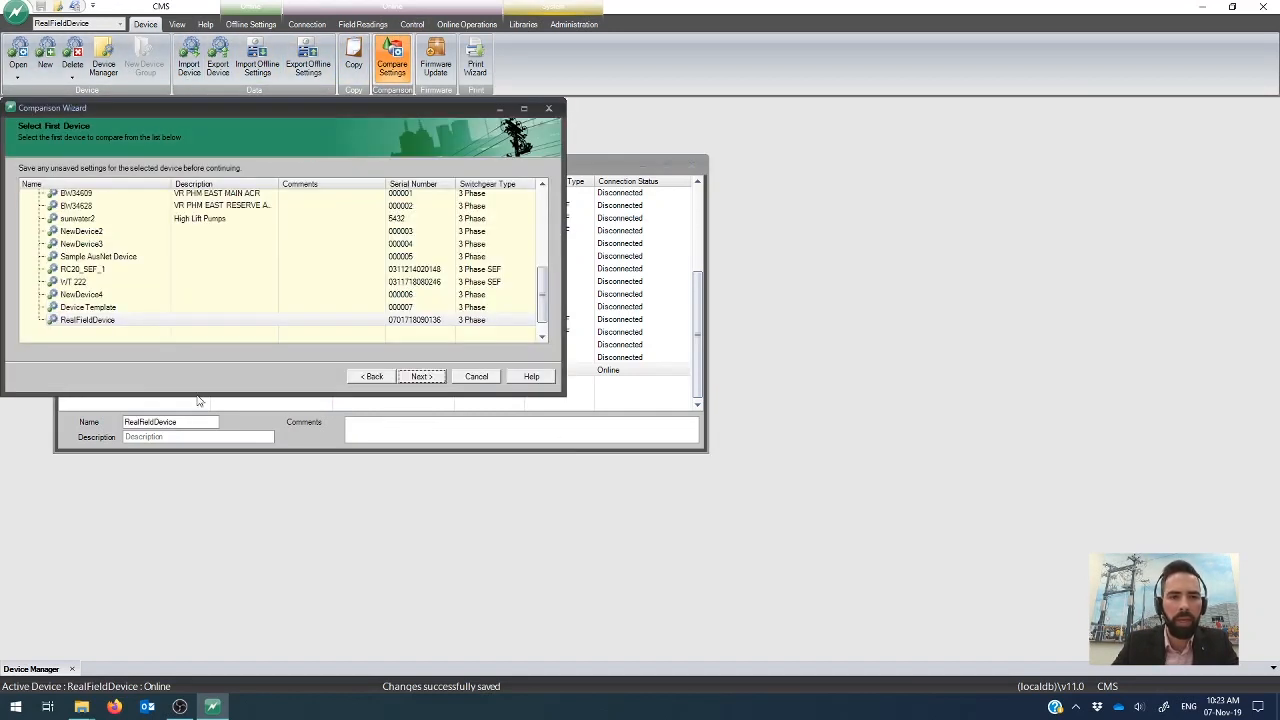
{"action": "left_click", "coordinate": [120, 312]}
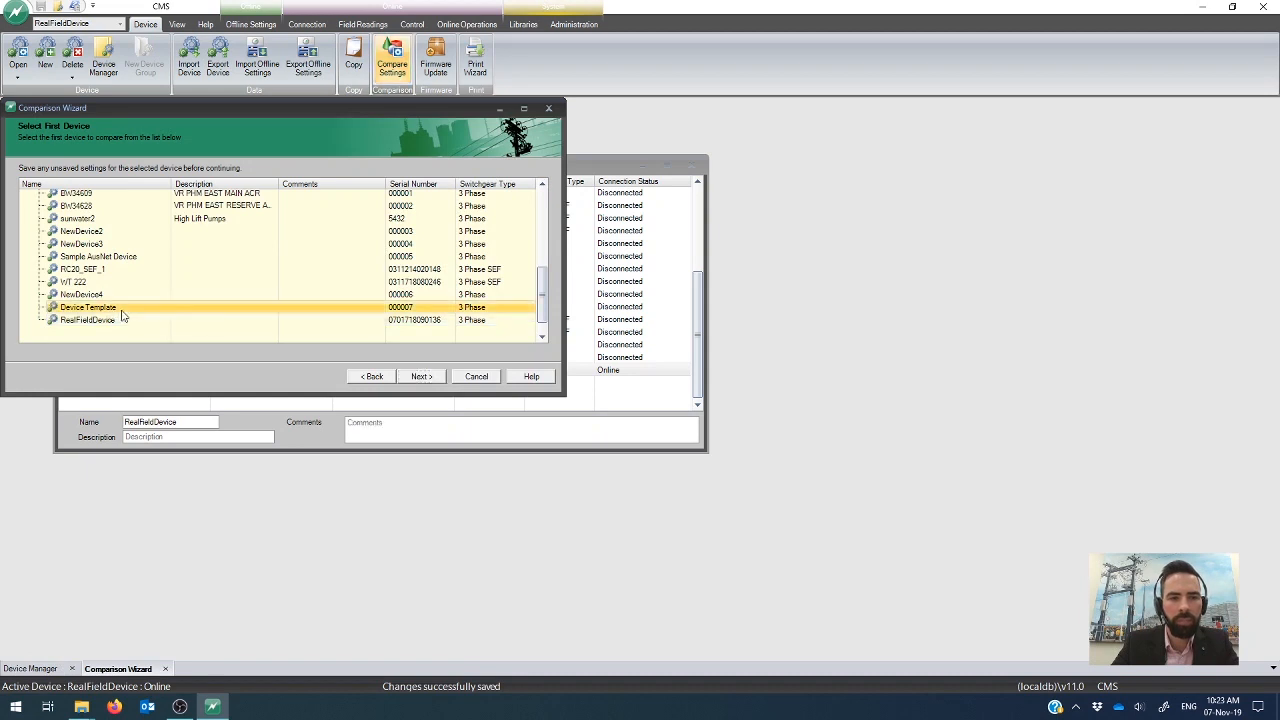
{"action": "left_click", "coordinate": [404, 378]}
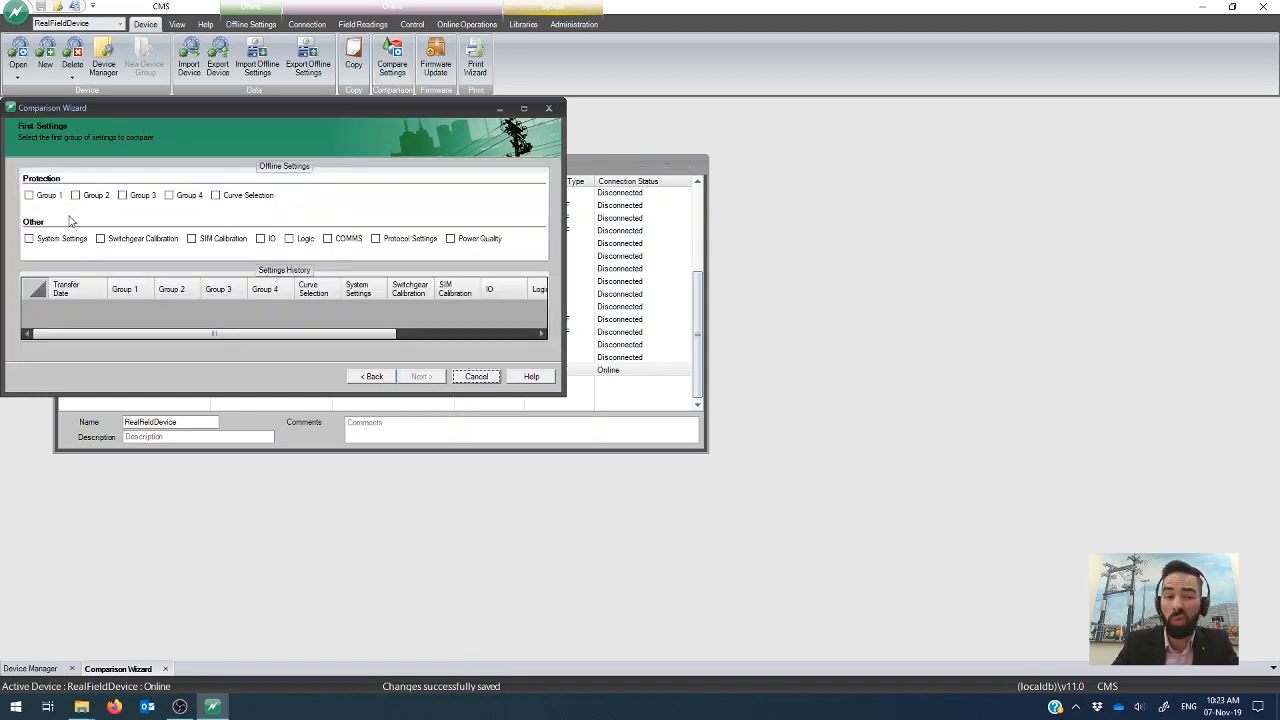
{"action": "left_click", "coordinate": [50, 198]}
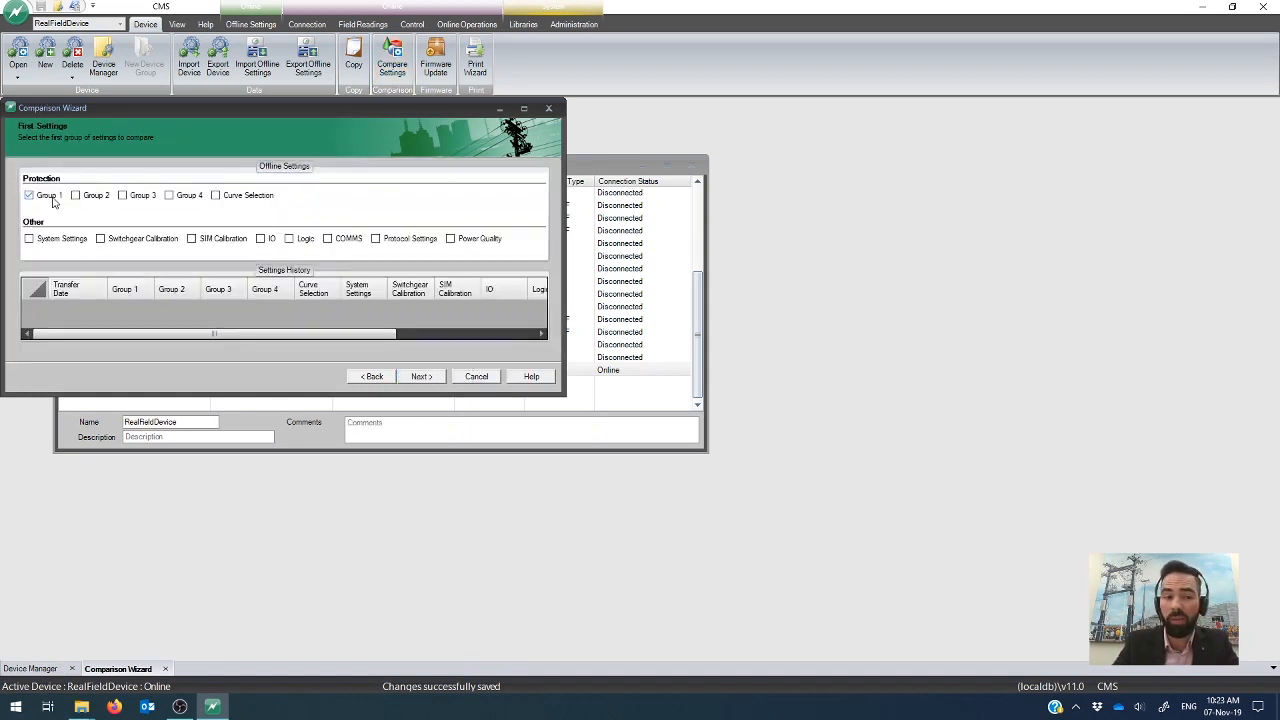
{"action": "left_click", "coordinate": [419, 377]}
Choose RealFieldDevice's Group 1 upload from 07/11/2019 10:20 AM as the second settings and compare it with the template.
{"action": "scroll", "coordinate": [180, 255], "scroll_direction": "down", "scroll_amount": 5}
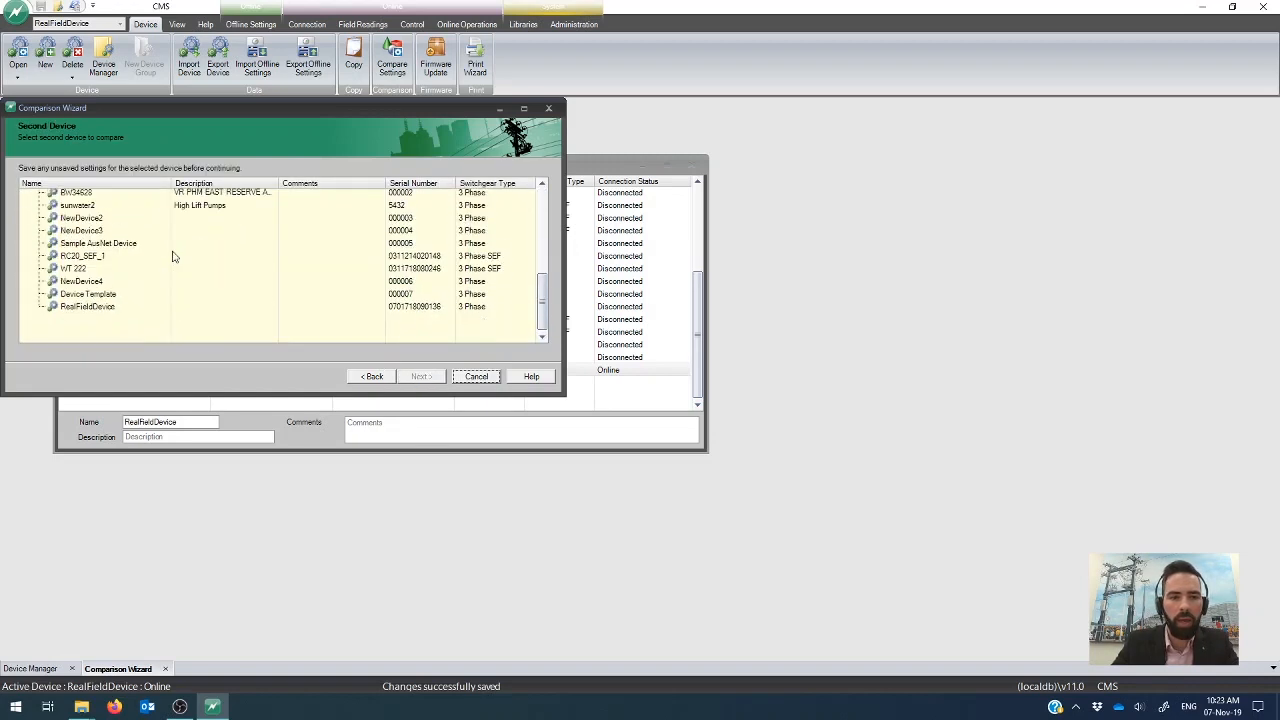
{"action": "left_click", "coordinate": [104, 301]}
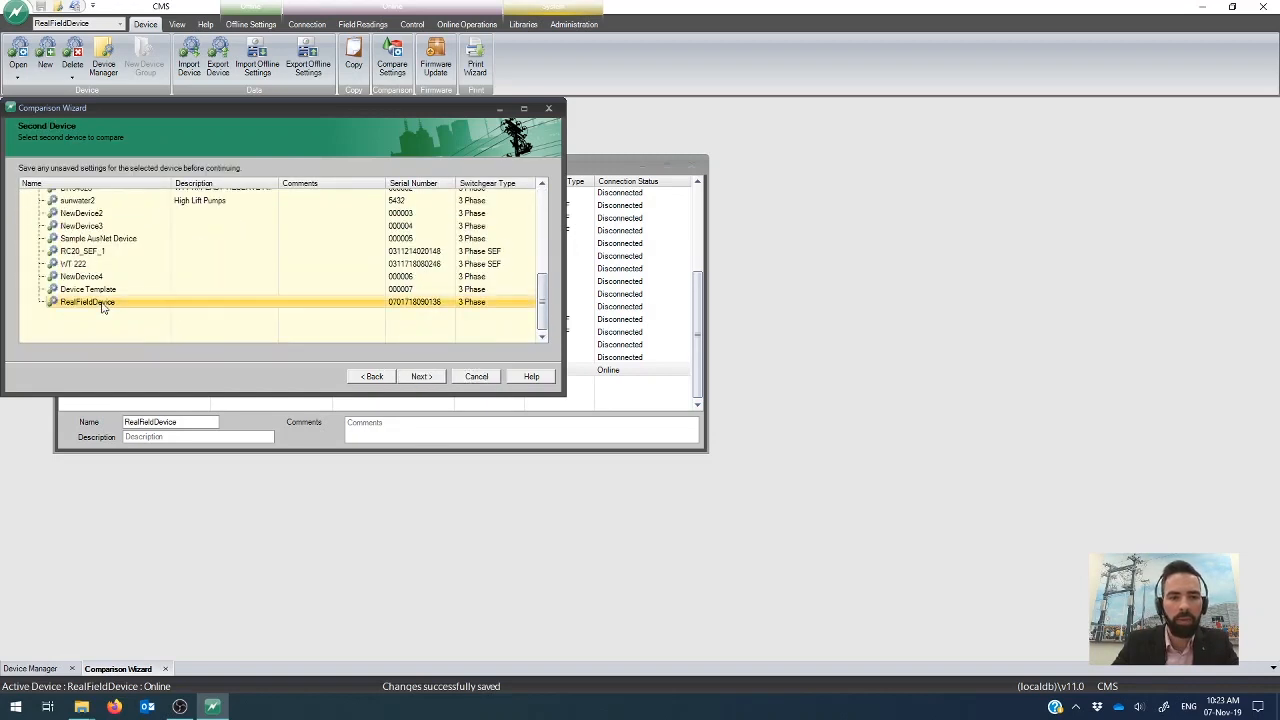
{"action": "left_click", "coordinate": [421, 377]}
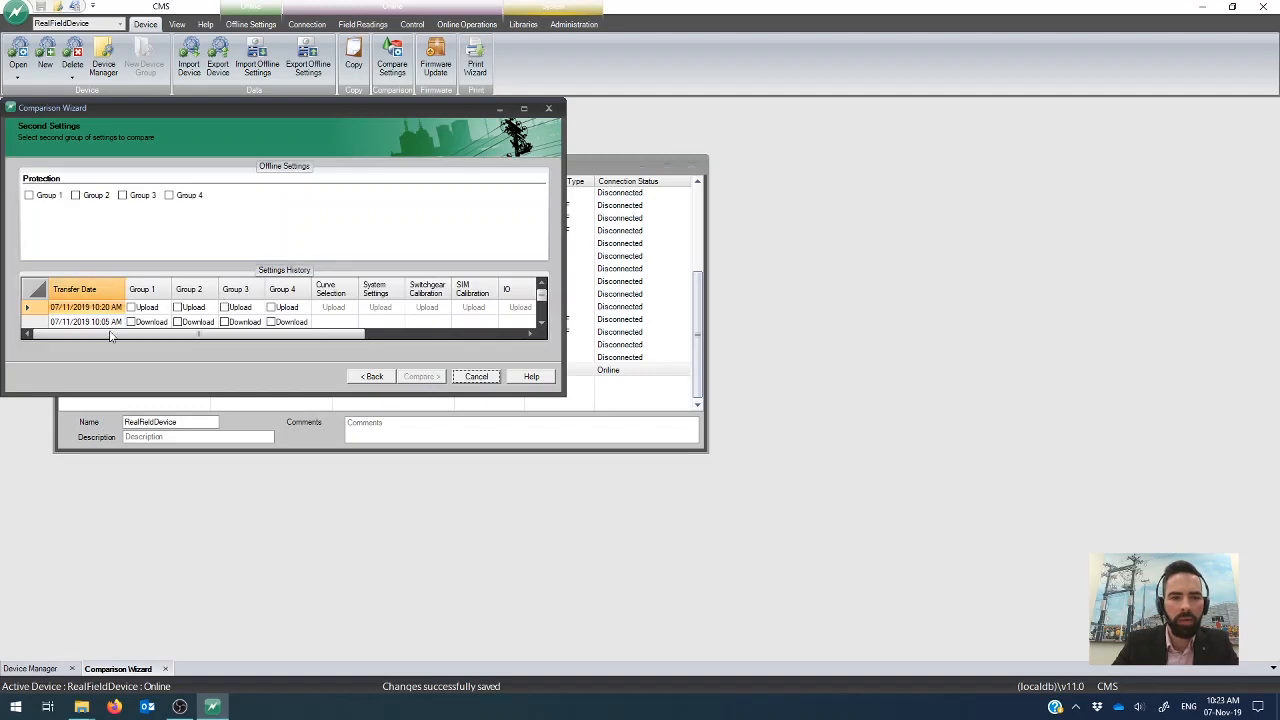
{"action": "left_click", "coordinate": [131, 307]}
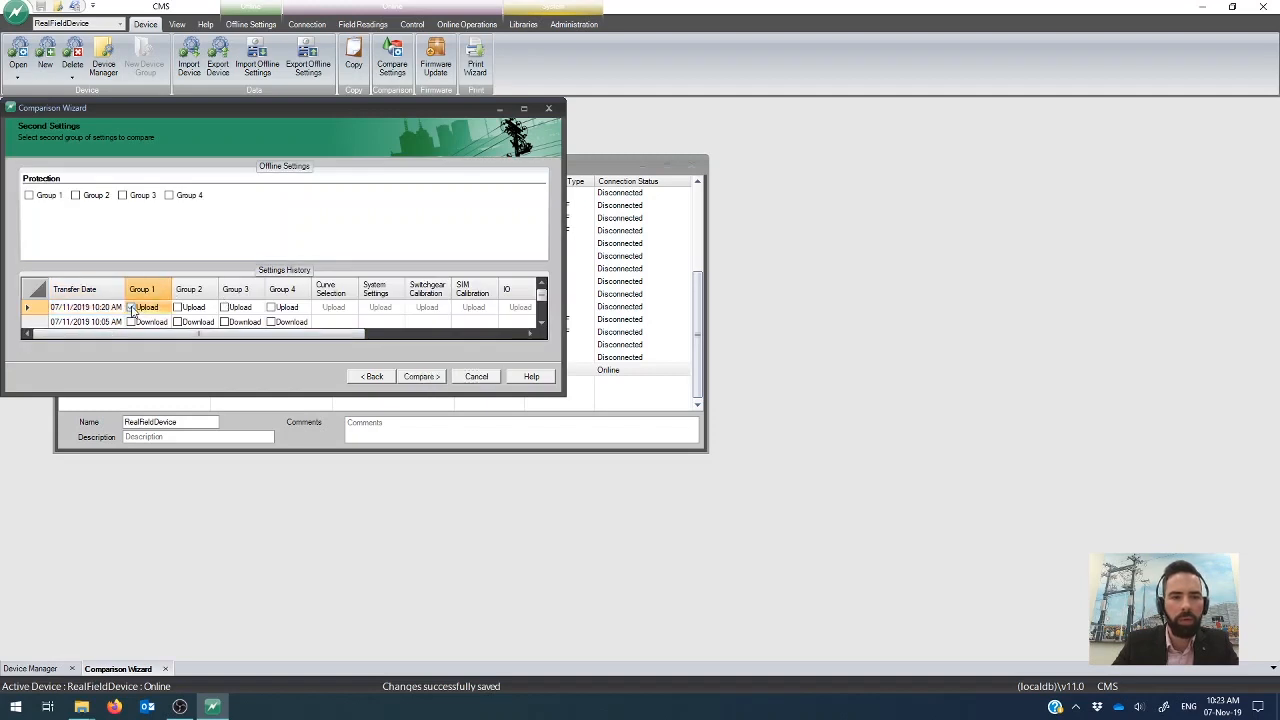
{"action": "left_click", "coordinate": [421, 377]}
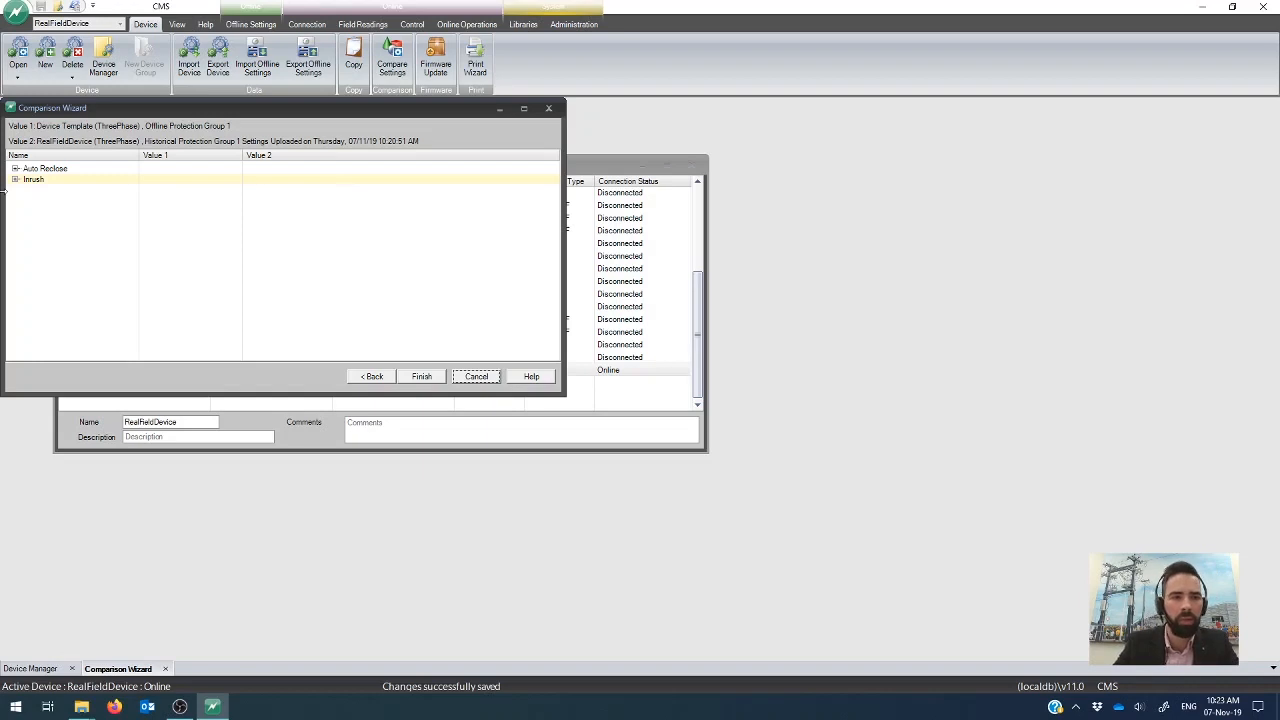
Expand the Auto Reclose and Inrush categories to examine the differences between the template and the uploaded settings.
{"action": "left_click", "coordinate": [15, 171]}
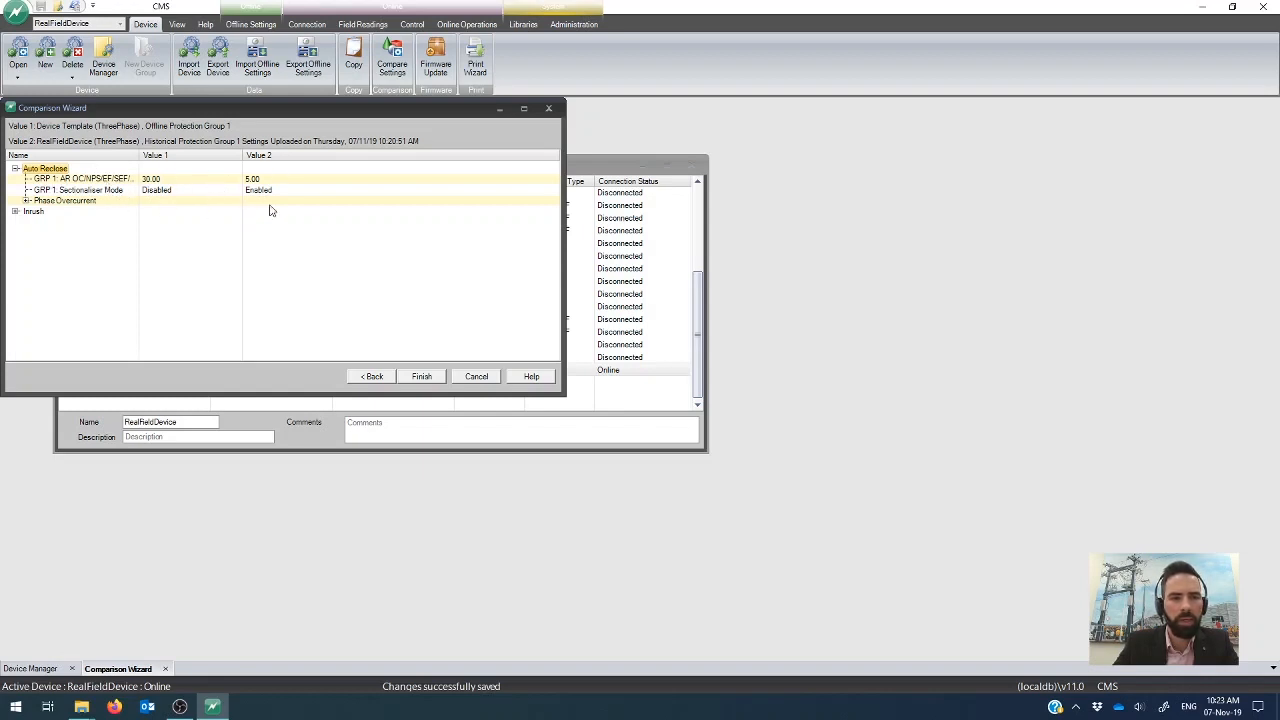
{"action": "double_click", "coordinate": [24, 212]}
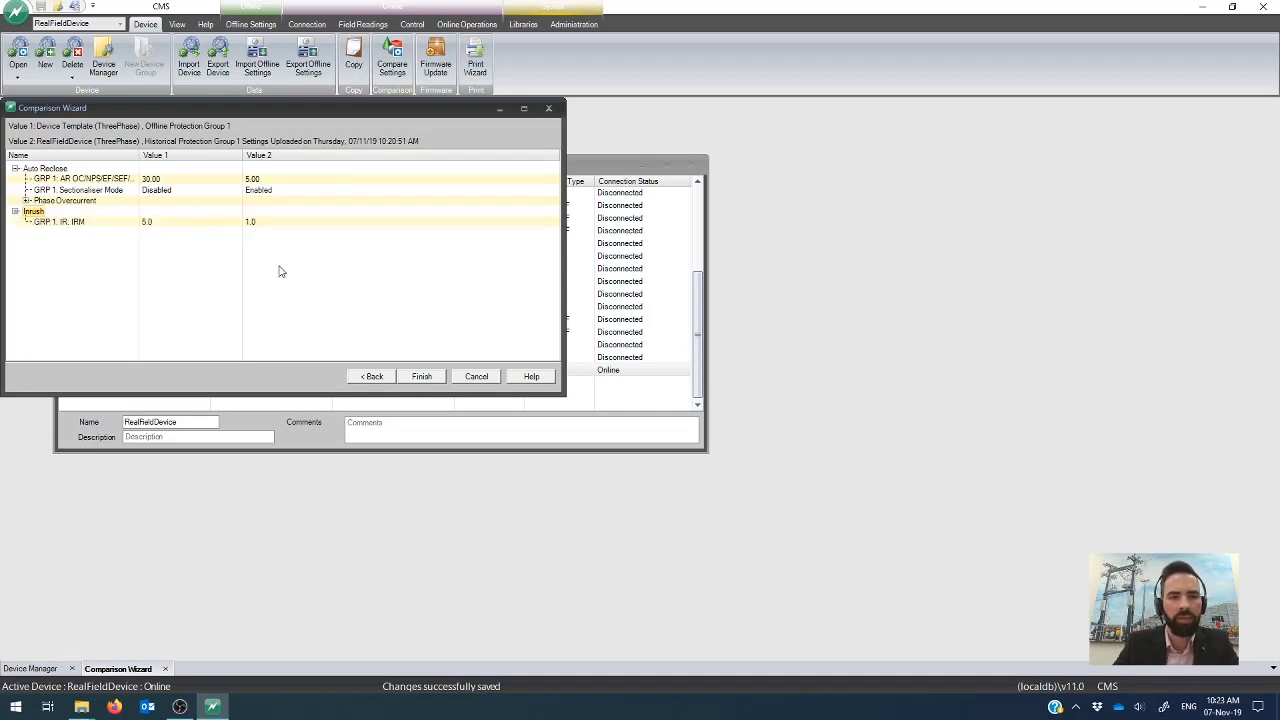
{"action": "left_click", "coordinate": [529, 425]}
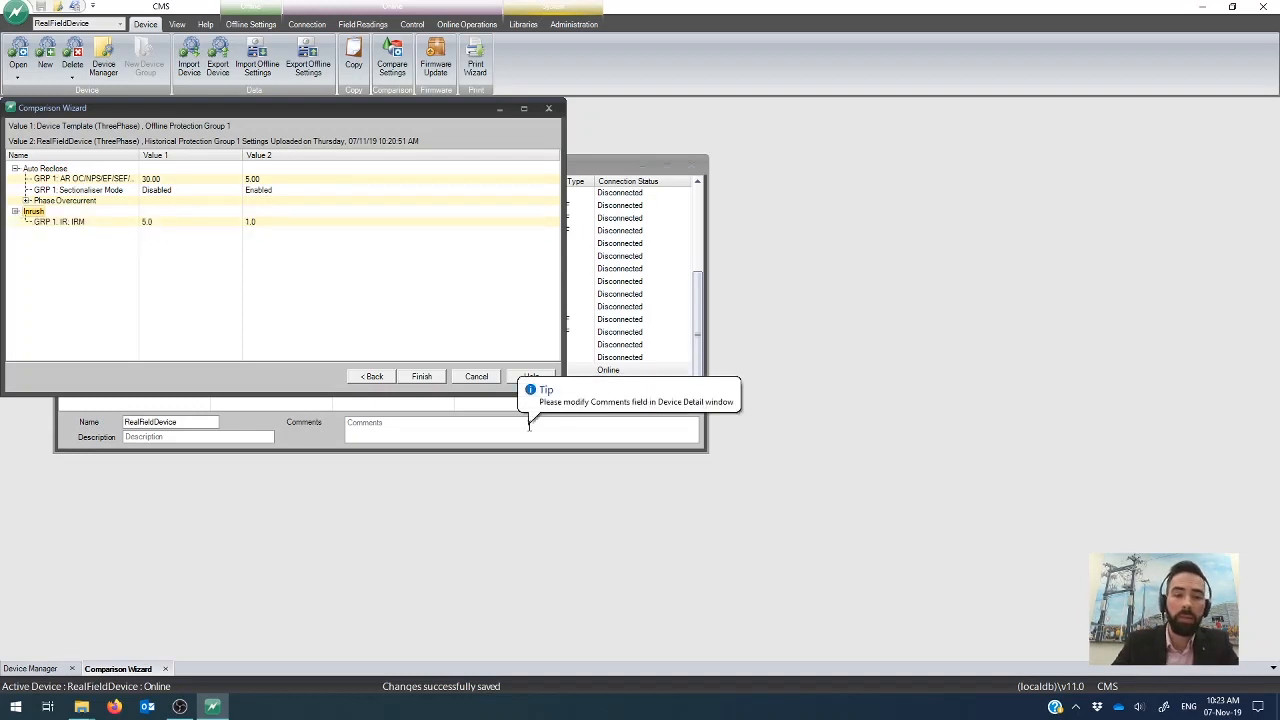